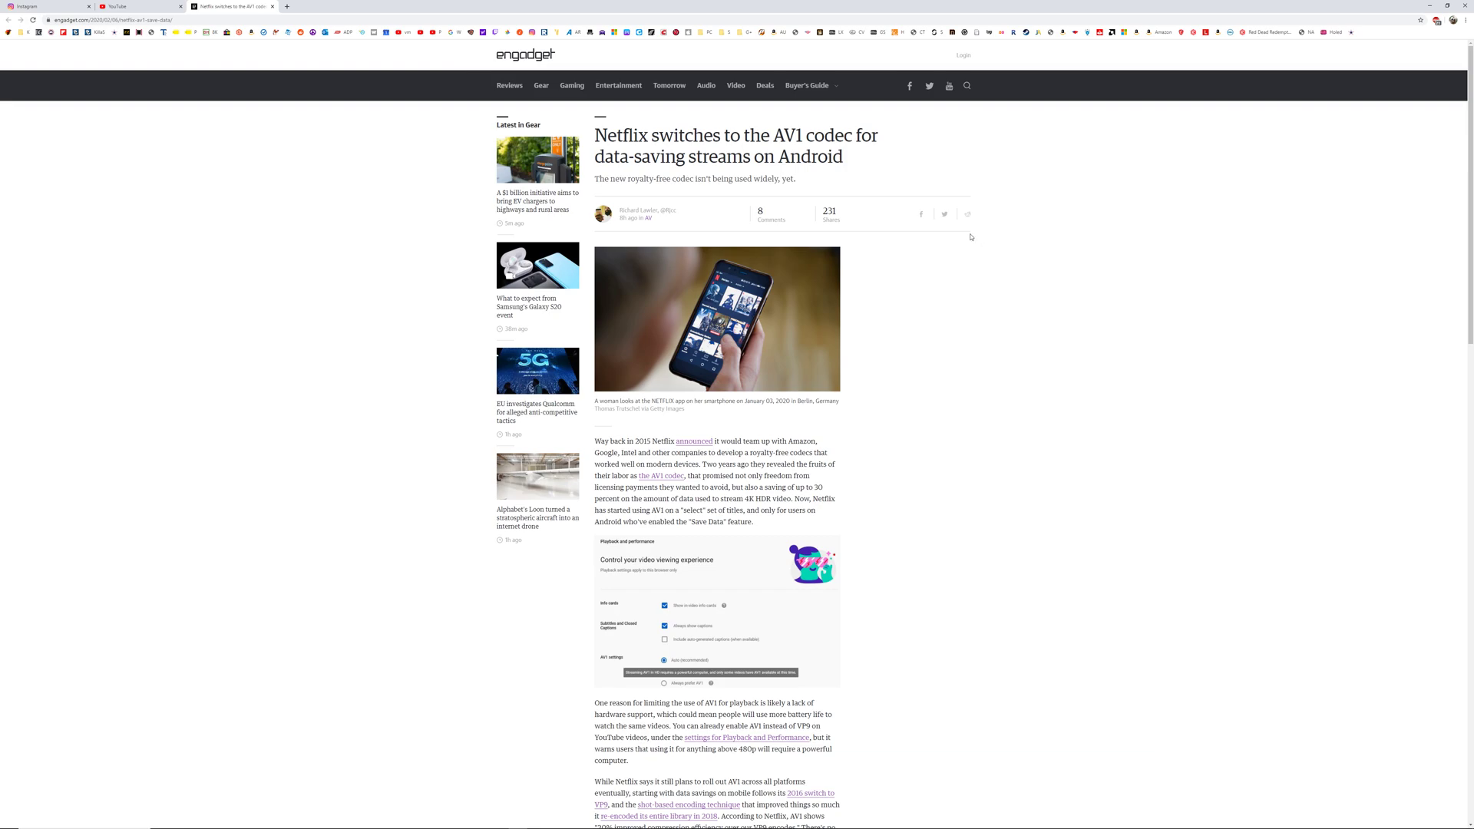
{"action": "scroll", "coordinate": [971, 235], "scroll_direction": "down", "scroll_amount": 3}
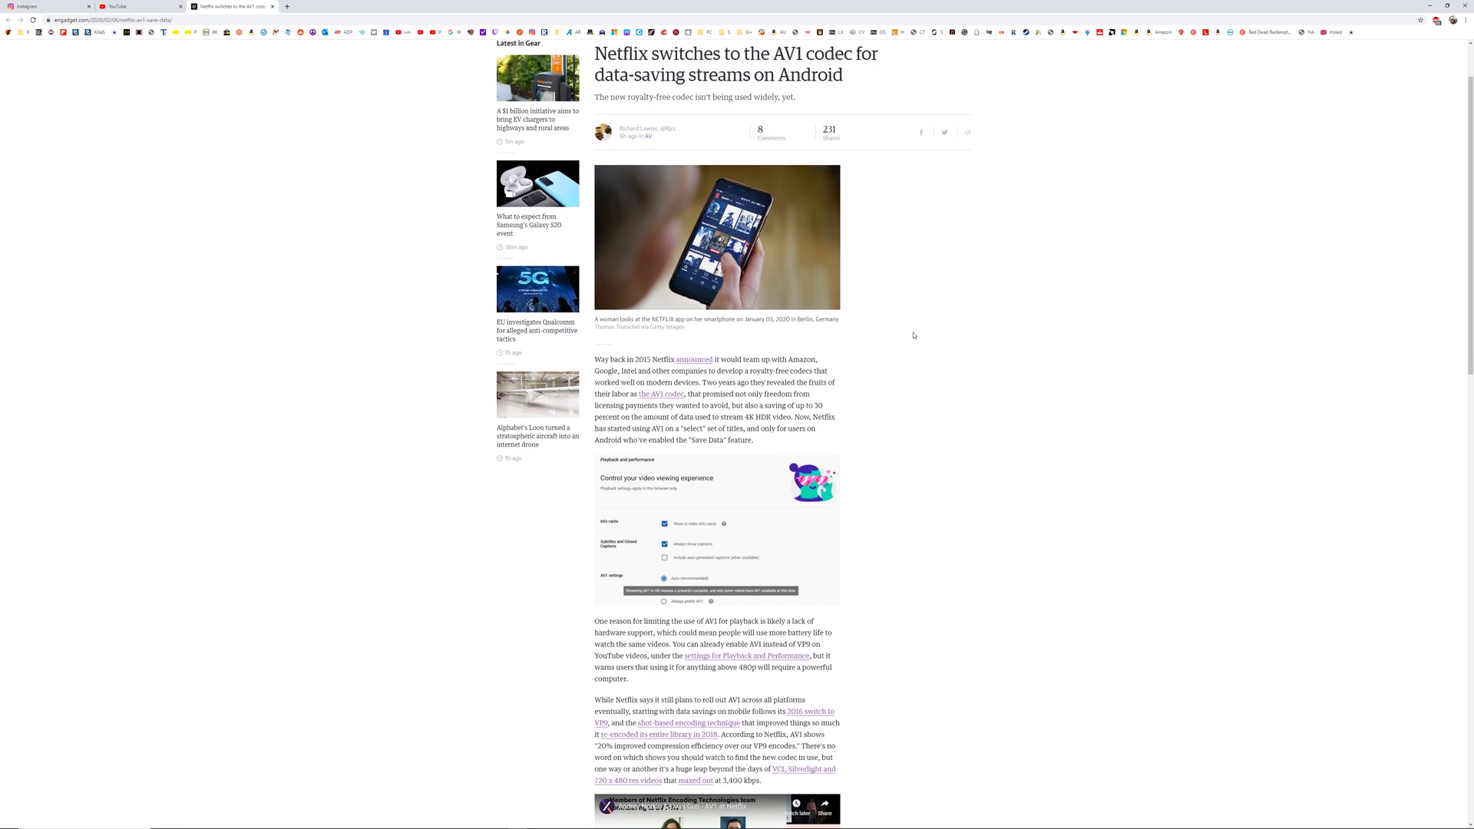
{"action": "scroll", "coordinate": [898, 322], "scroll_direction": "down", "scroll_amount": 2}
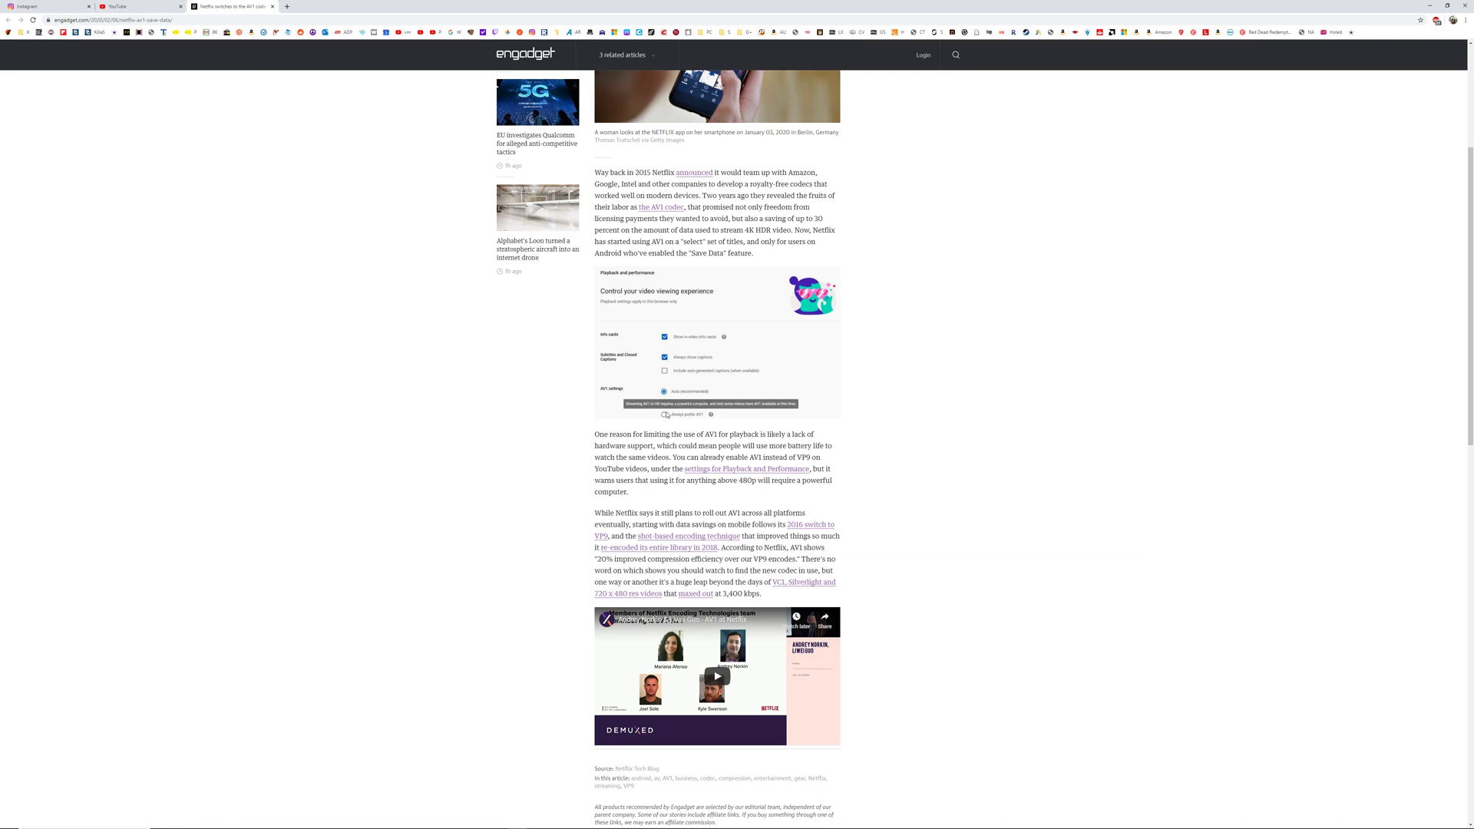
- Bring up the YouTube Playback and performance settings page showing Always prefer AV1
{"action": "left_click", "coordinate": [147, 7]}
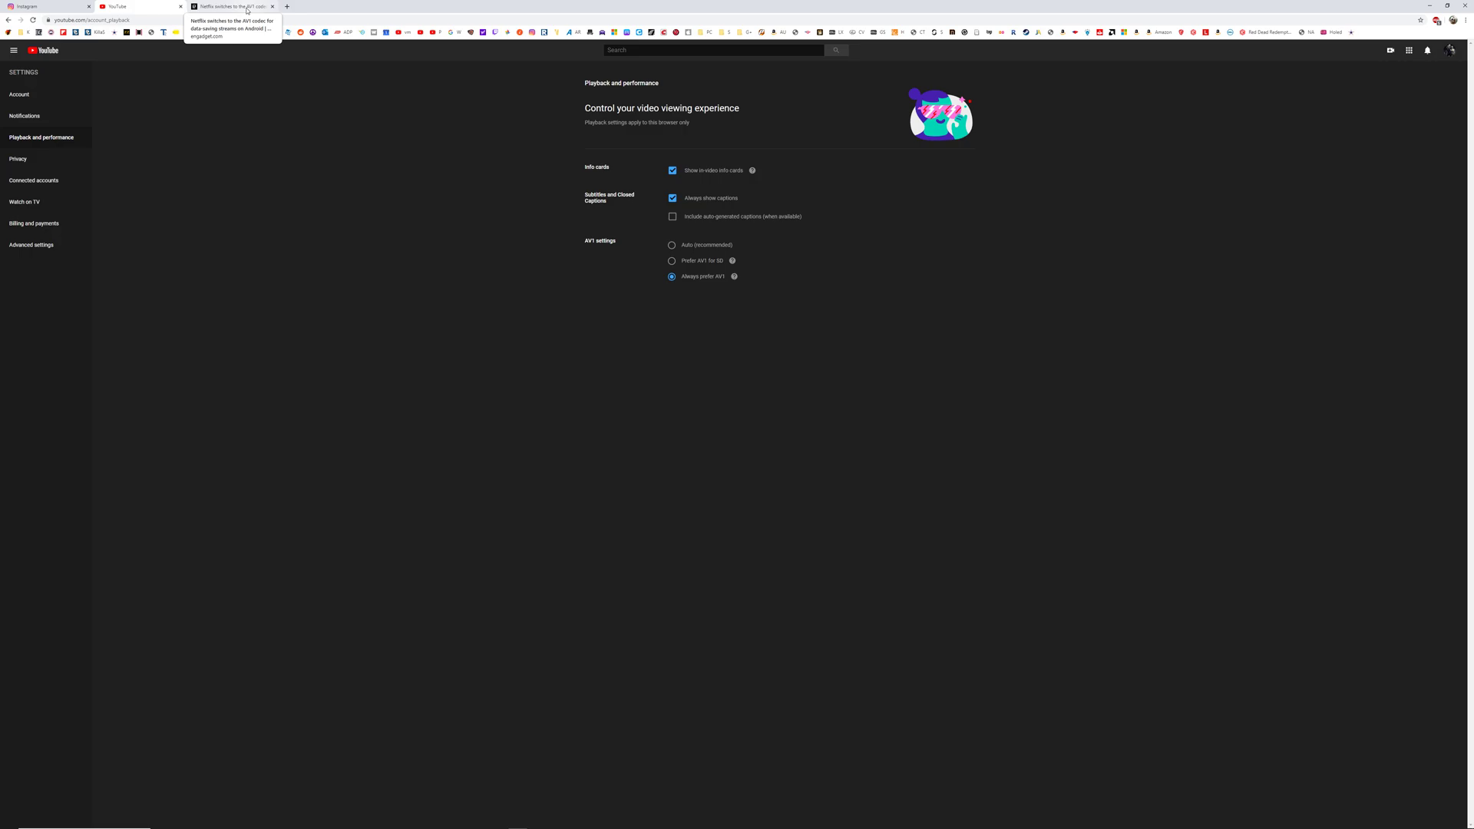
- Return to the Engadget Netflix AV1 article and select its web address
{"action": "left_click", "coordinate": [246, 10]}
{"action": "left_click", "coordinate": [242, 20]}
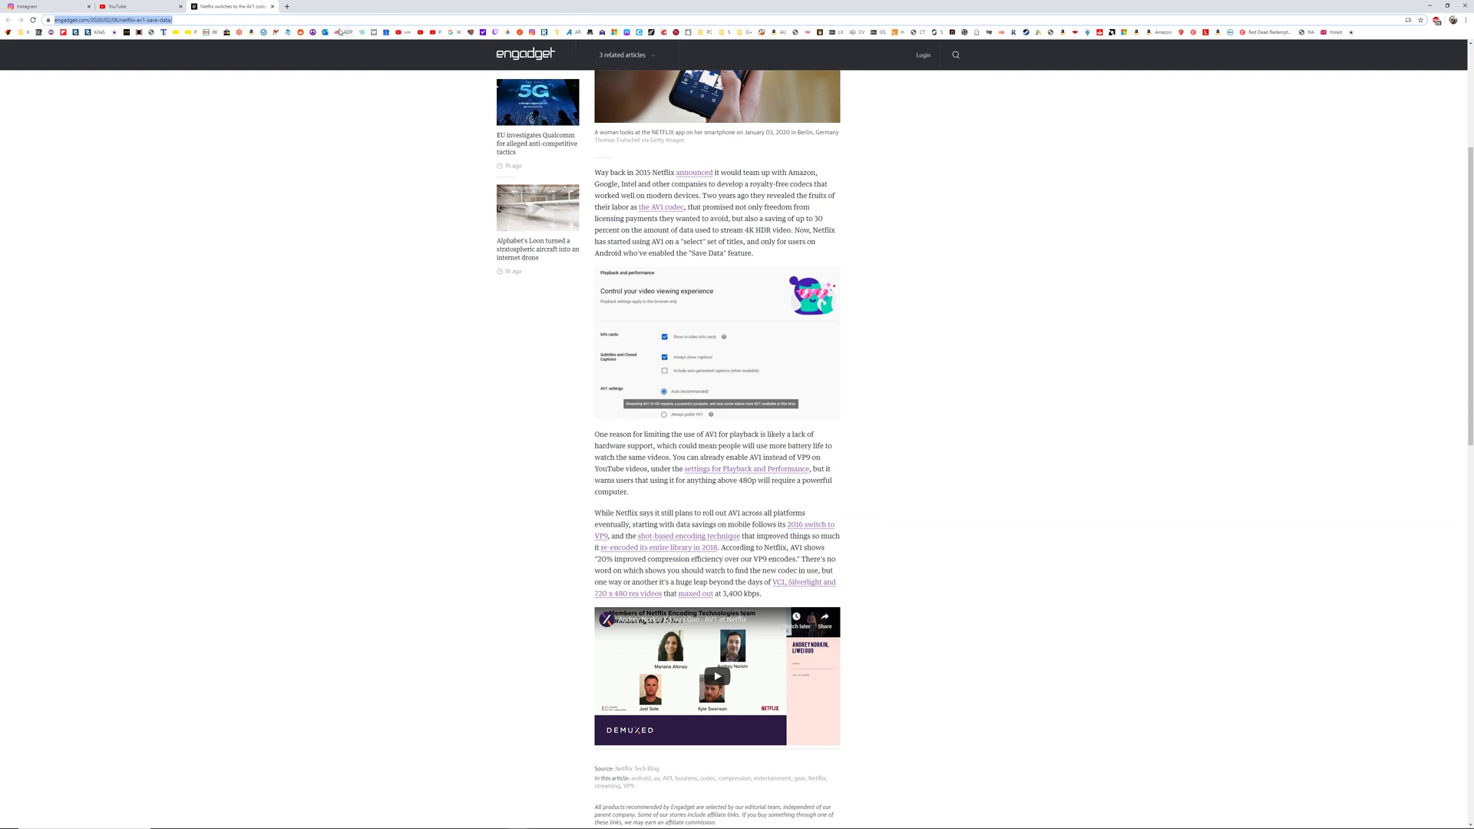
- Play the 8K ultrahd demo video in a new tab and choose its playback resolution
{"action": "left_click", "coordinate": [289, 8]}
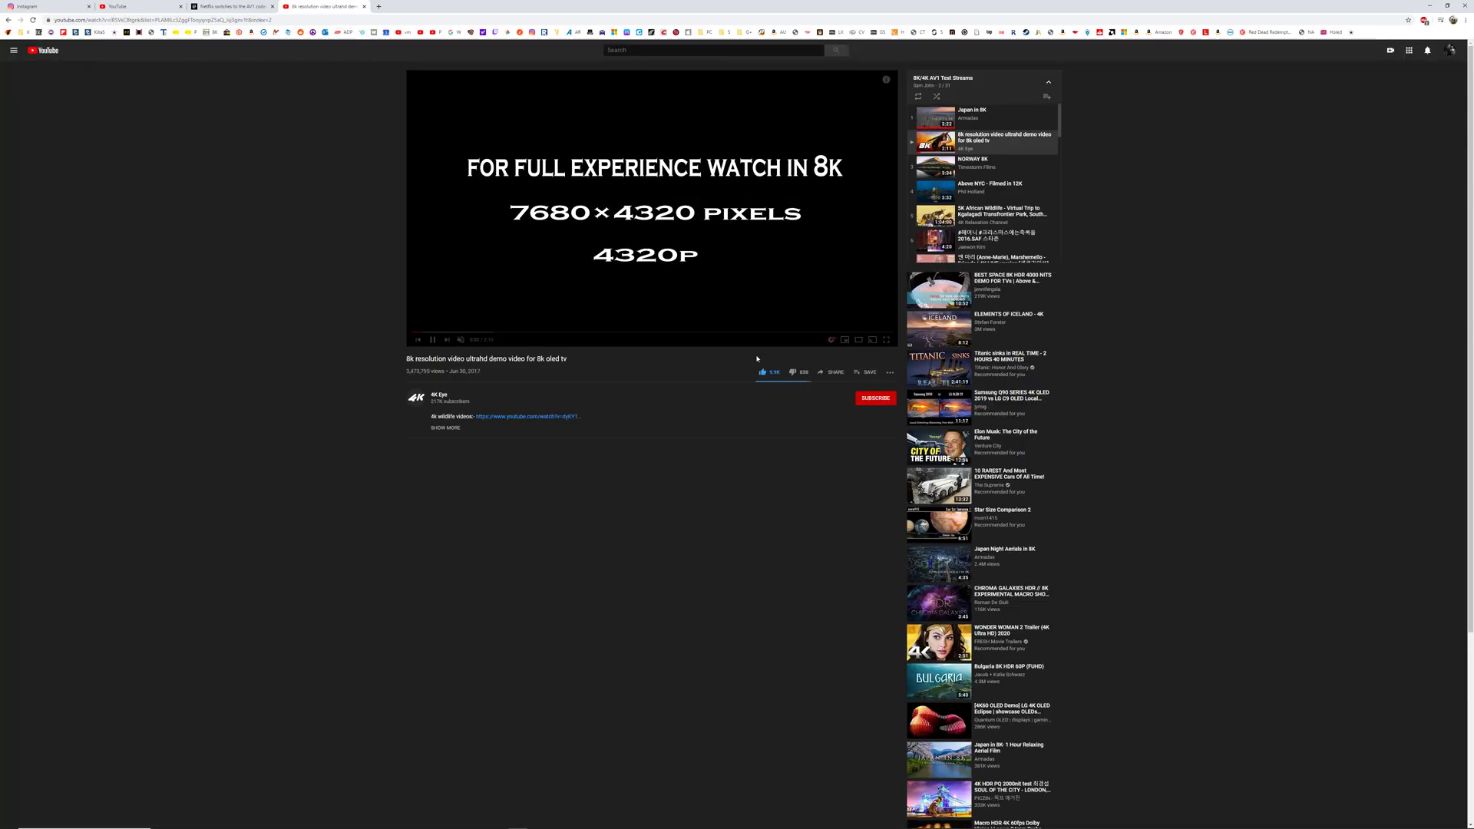
{"action": "left_click", "coordinate": [832, 341]}
{"action": "left_click", "coordinate": [846, 300]}
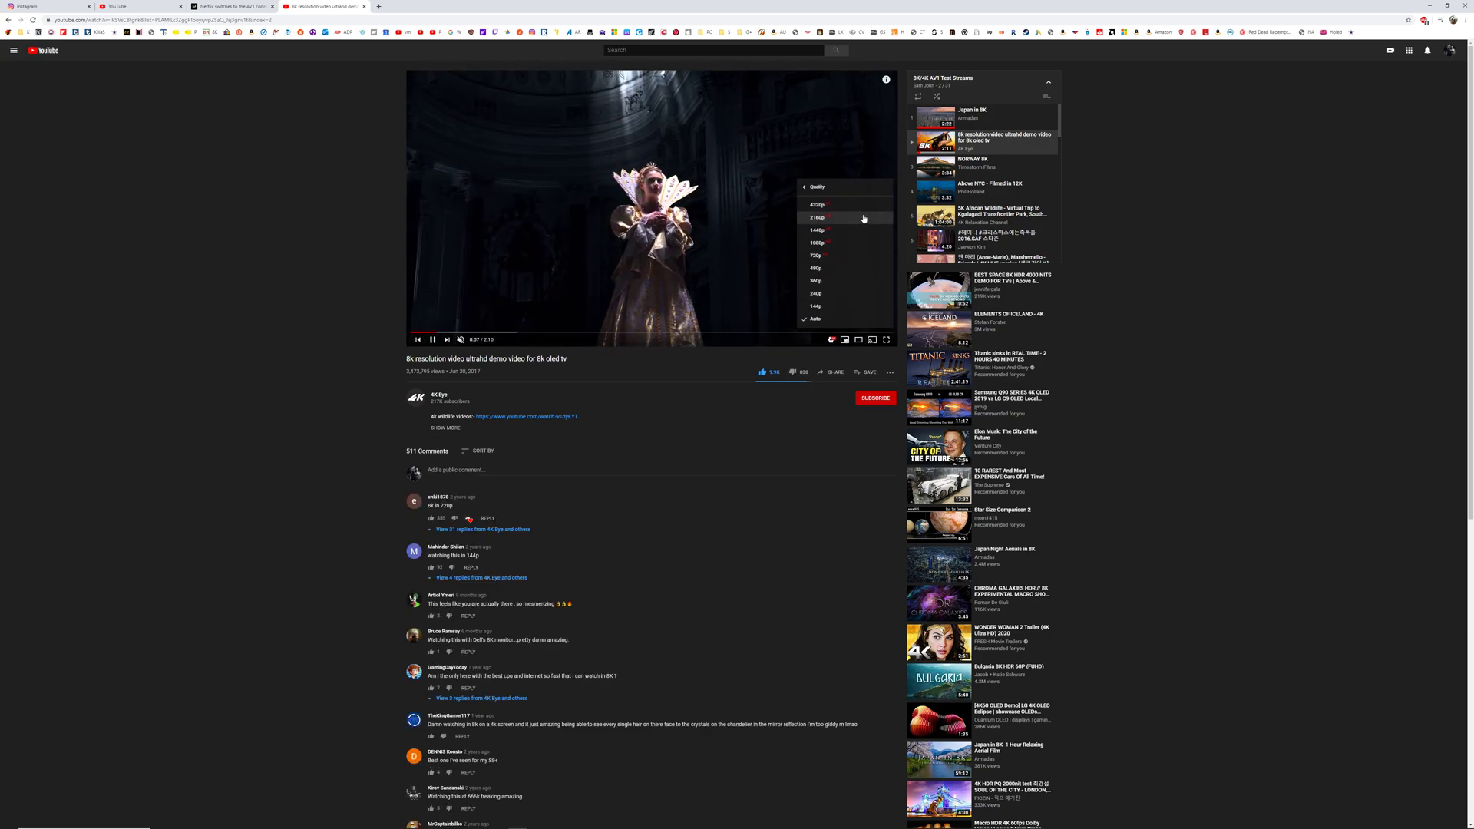
{"action": "left_click", "coordinate": [847, 229]}
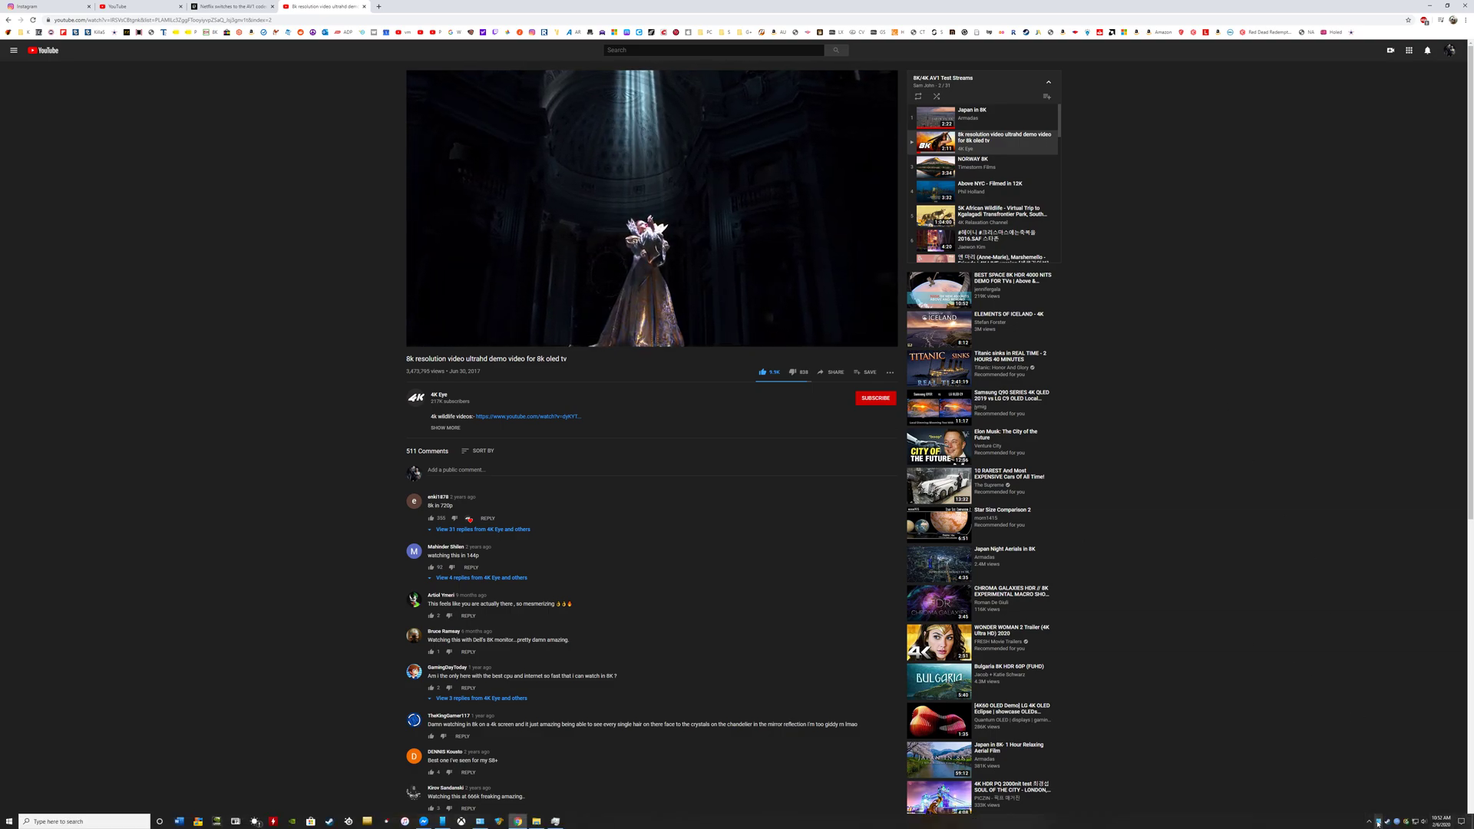
- Bring up Task Manager over the playing 8K demo video to check processor load
{"action": "key", "text": "ctrl+shift+Escape"}
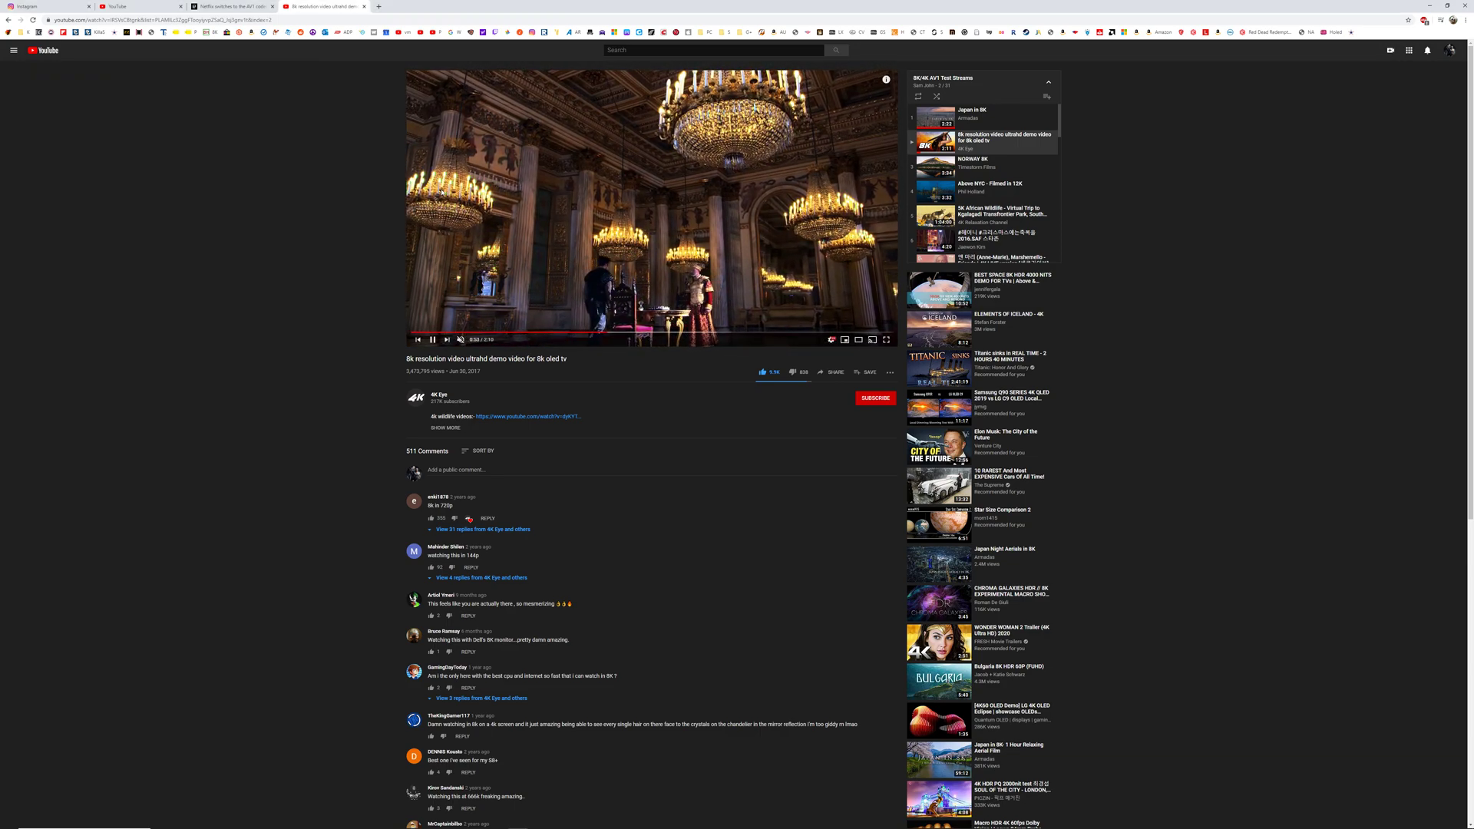
{"action": "right_click", "coordinate": [443, 194]}
{"action": "left_click", "coordinate": [466, 278]}
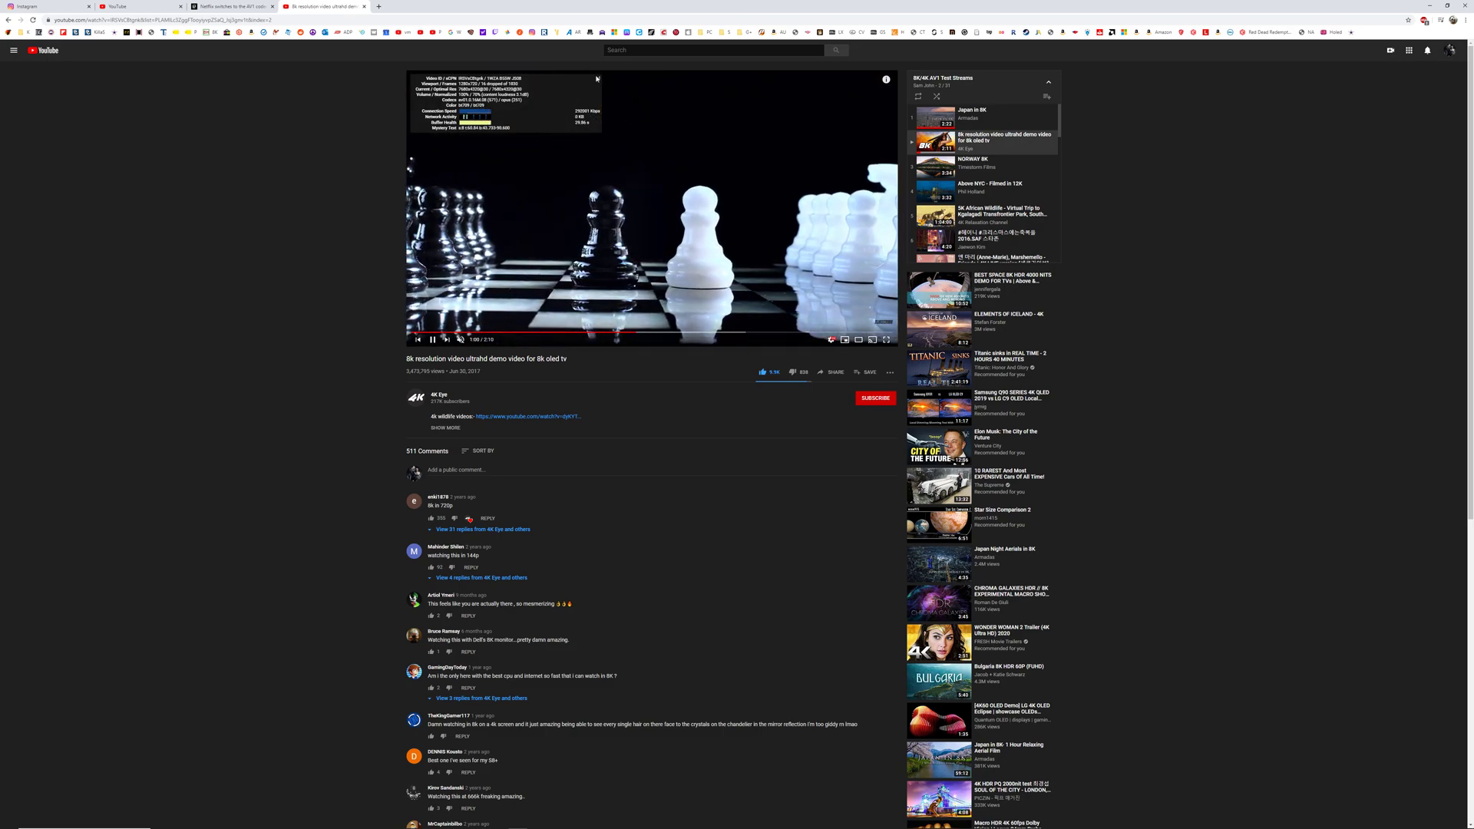
{"action": "left_click", "coordinate": [599, 81]}
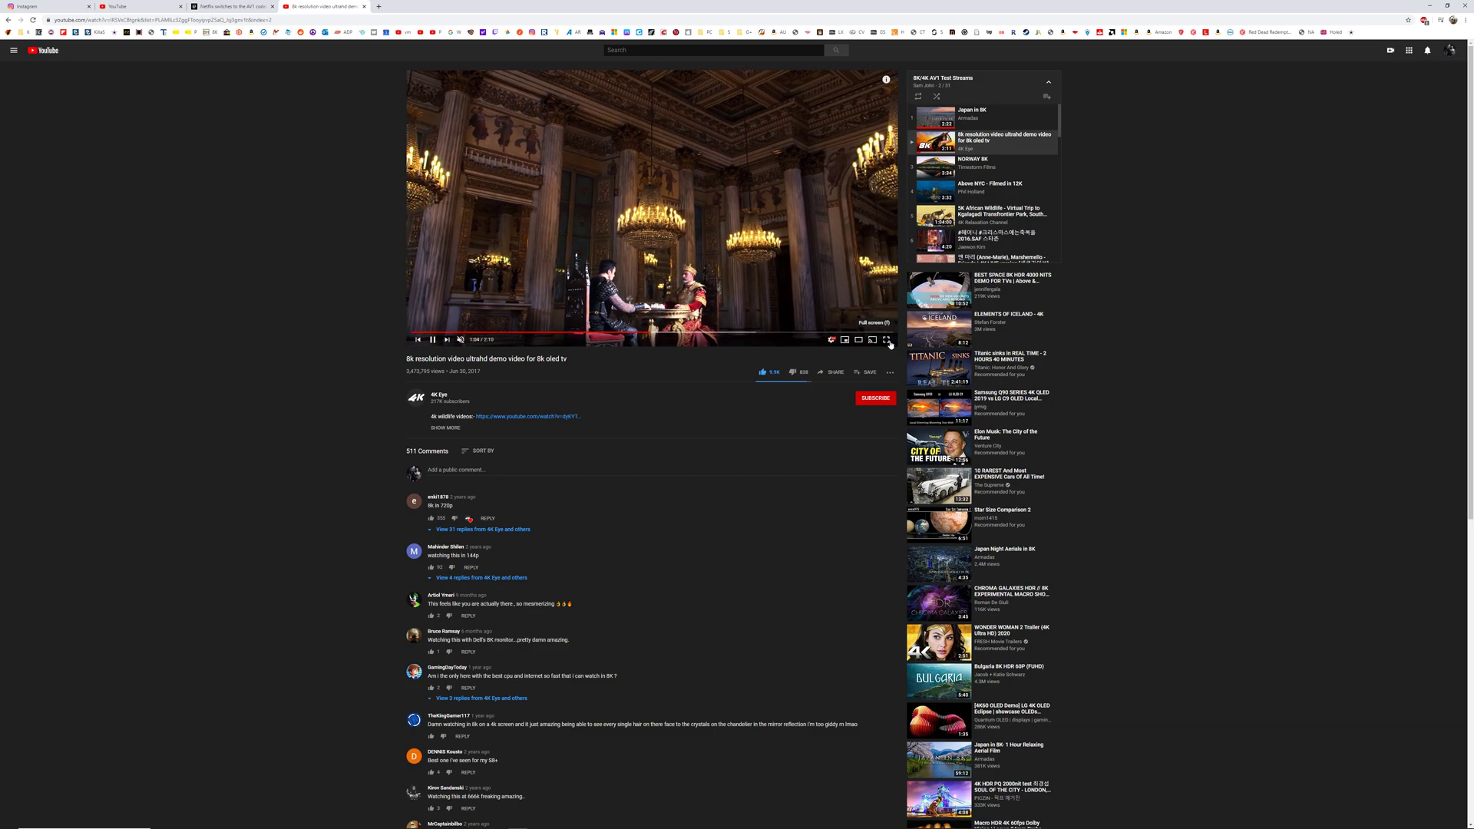
- Watch the 8K demo video full screen until its end card appears
{"action": "left_click", "coordinate": [891, 341]}
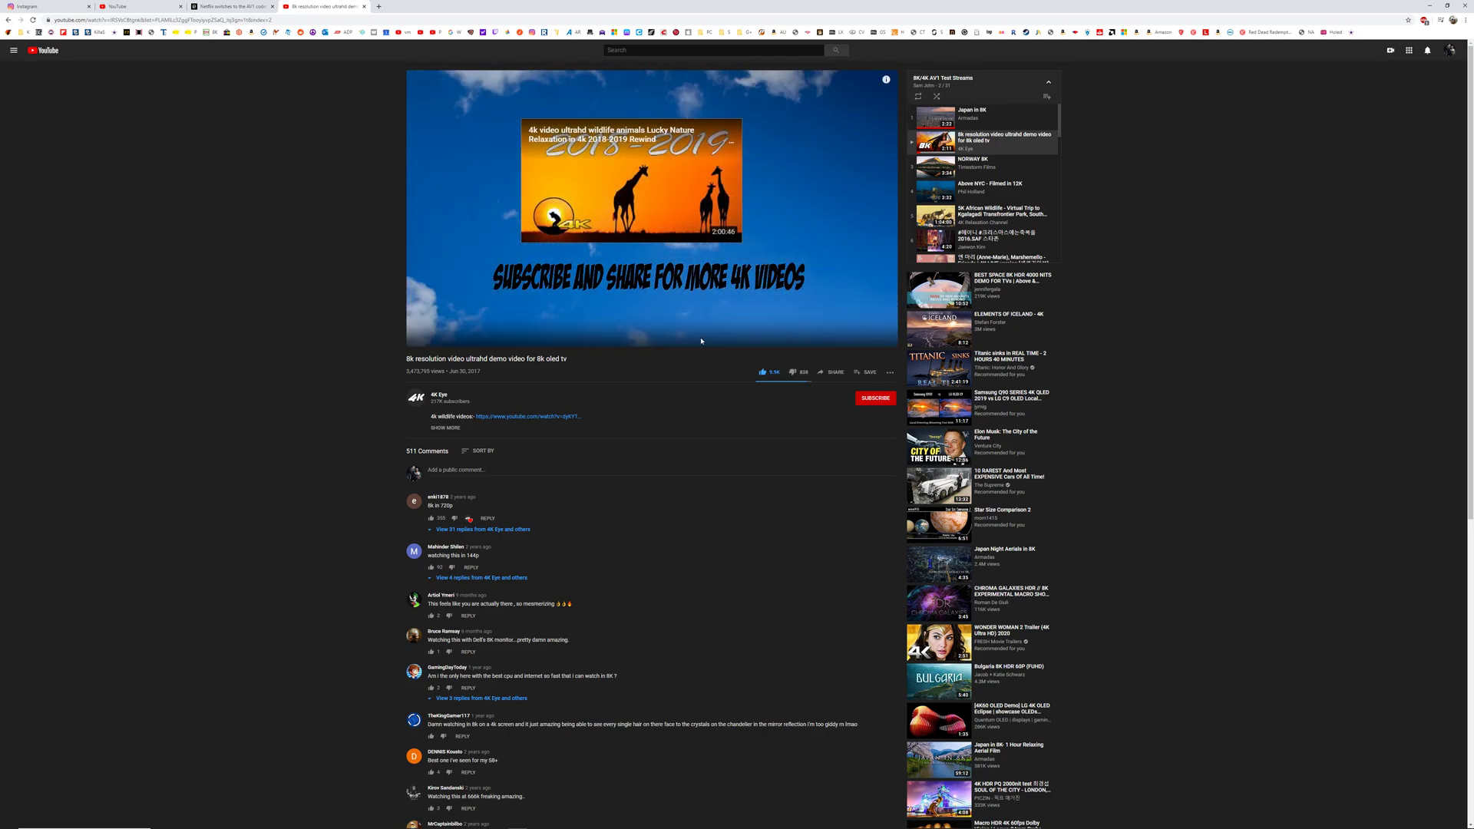
- Show Task Manager's Performance view with CPU utilization around 64-68%
{"action": "key", "text": "ctrl+shift+Escape"}
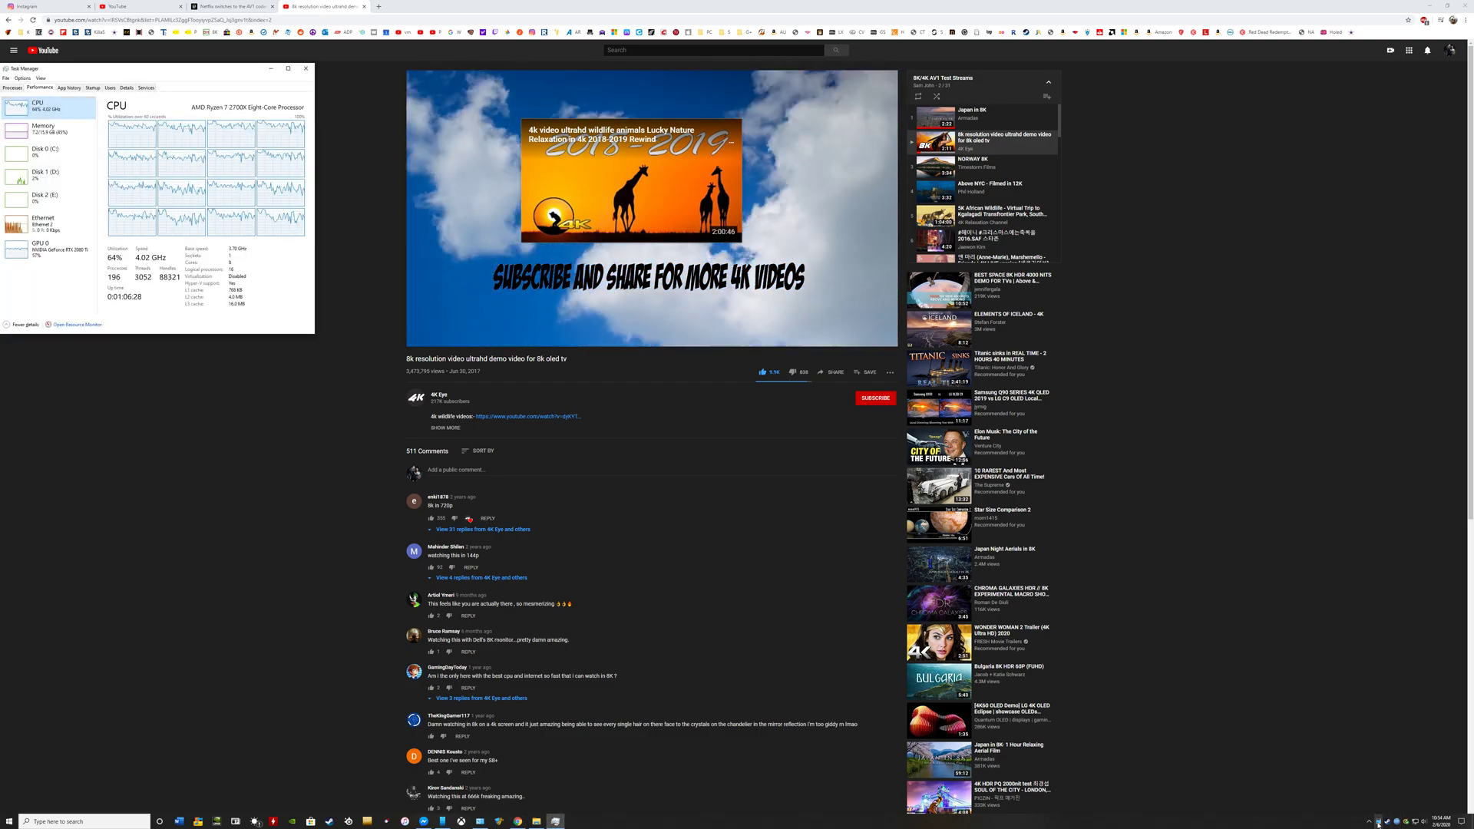